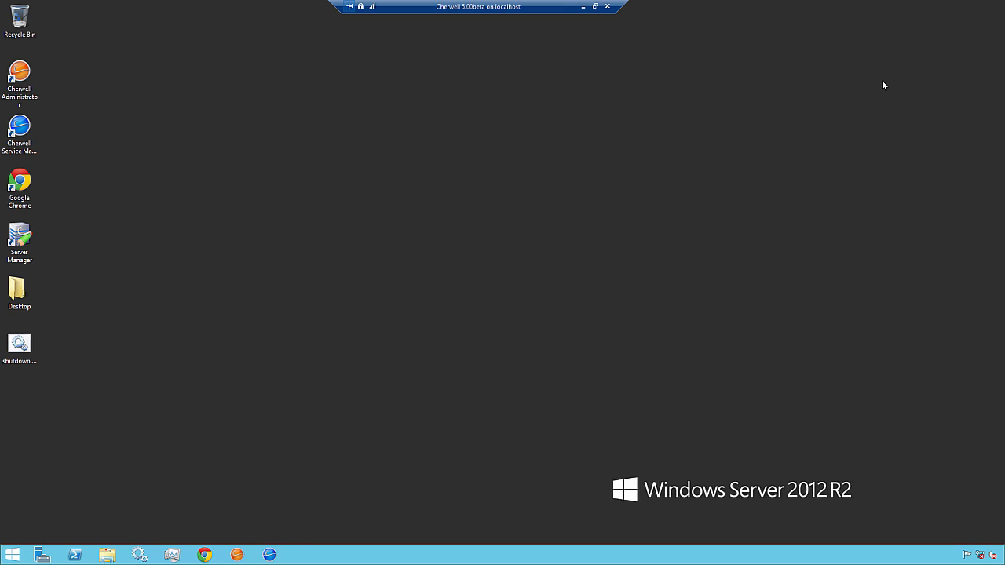
# Open Cherwell Administrator with the Cherwell DEMO connection and log in with the account password.
pyautogui.doubleClick(21, 75)
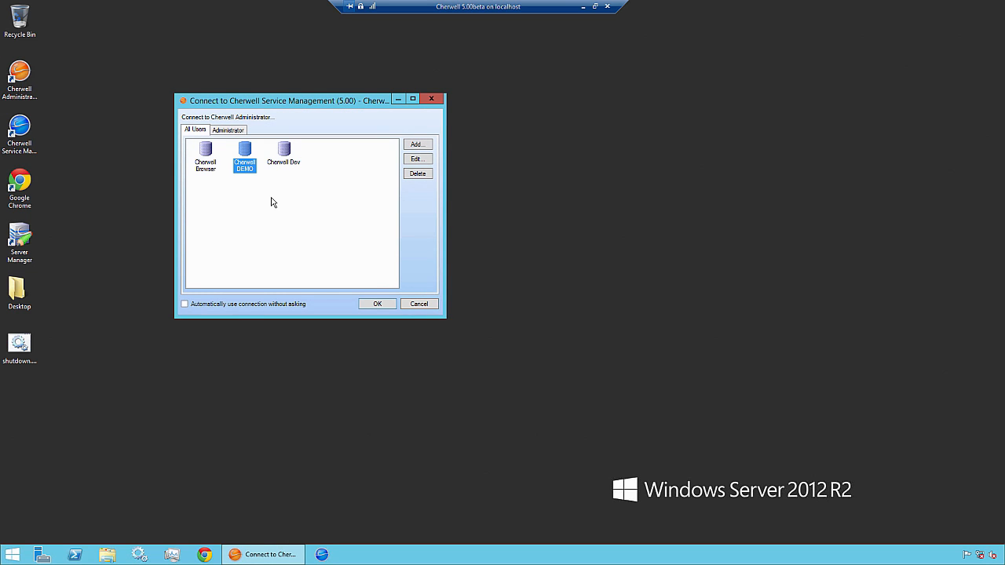
pyautogui.click(378, 304)
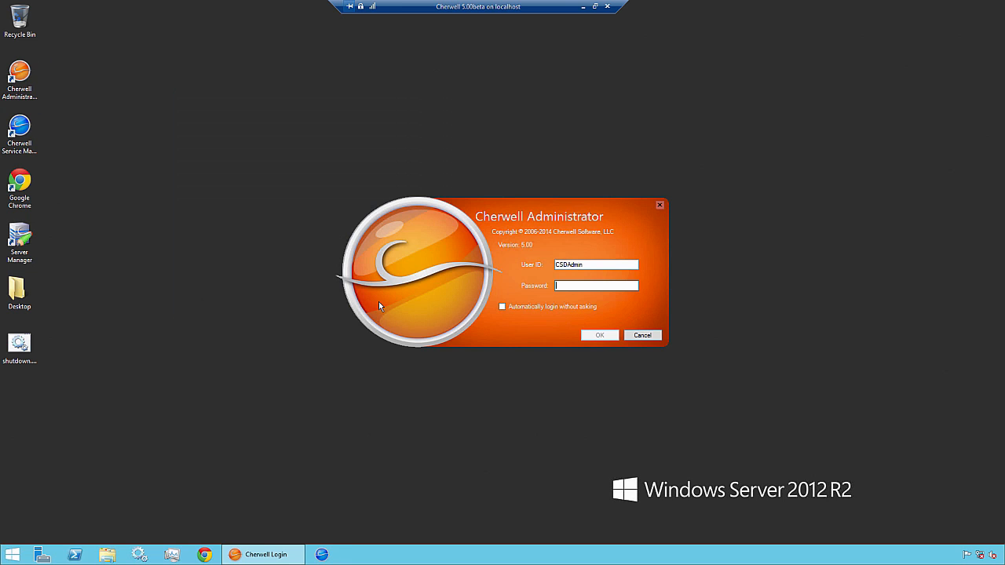
pyautogui.write('••••••••')
pyautogui.press('Return')
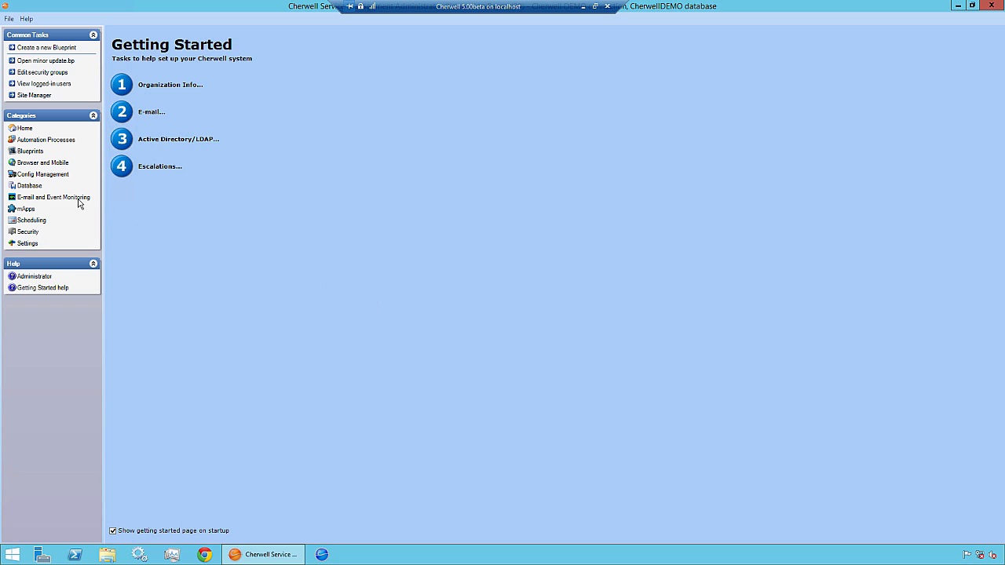
# Start a database export of a single business object and choose Product Catalog as the object.
pyautogui.click(33, 187)
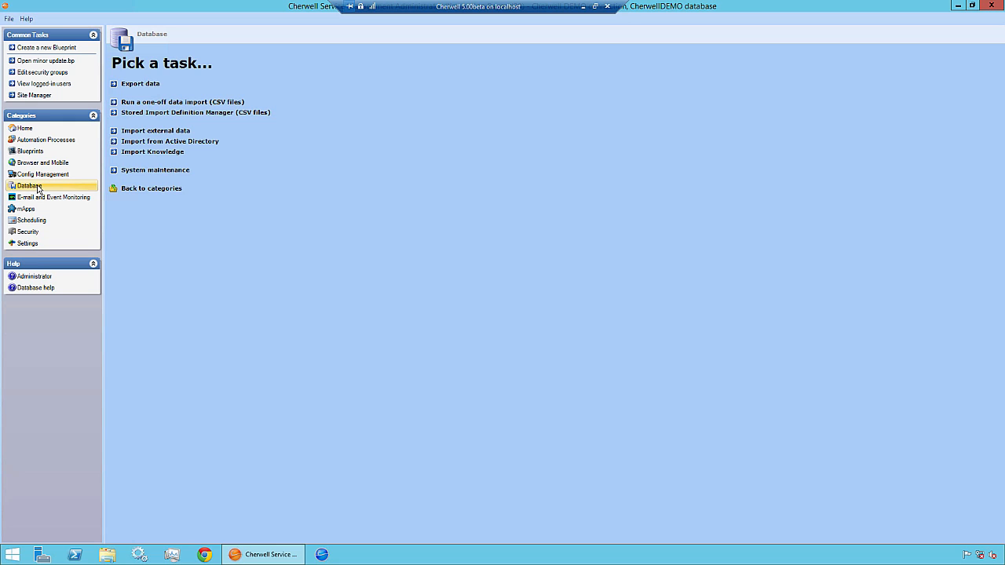
pyautogui.click(154, 87)
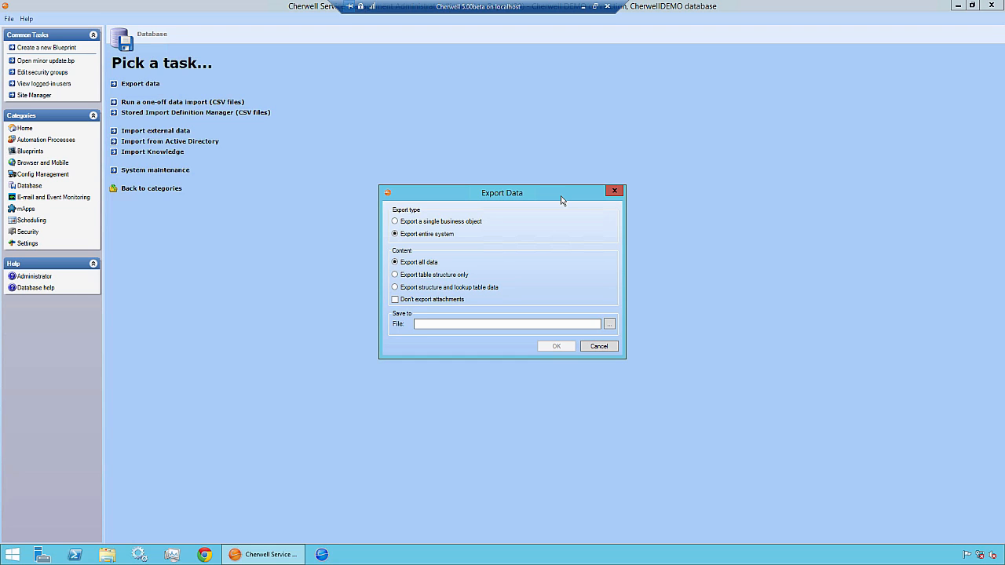
pyautogui.click(462, 223)
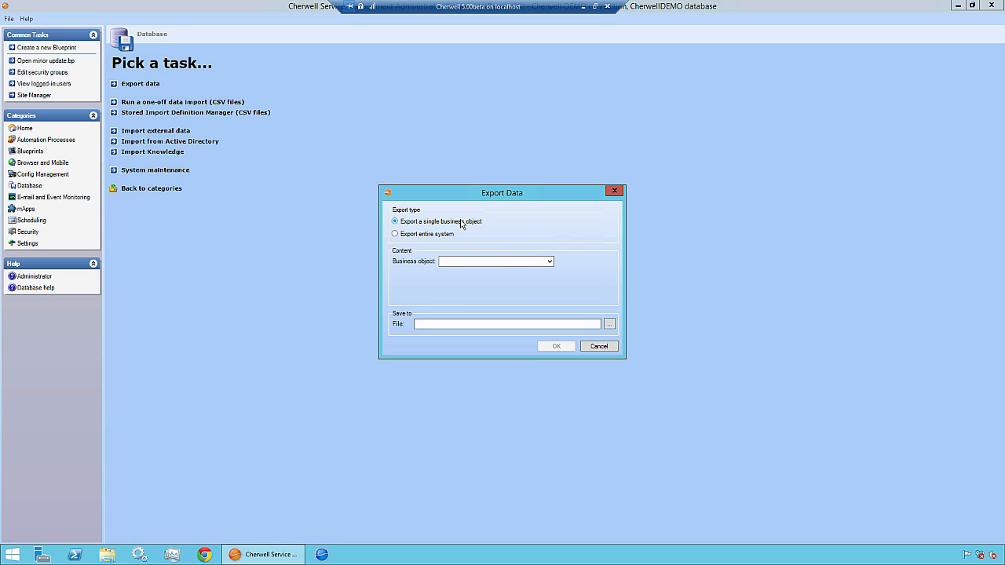
pyautogui.click(550, 261)
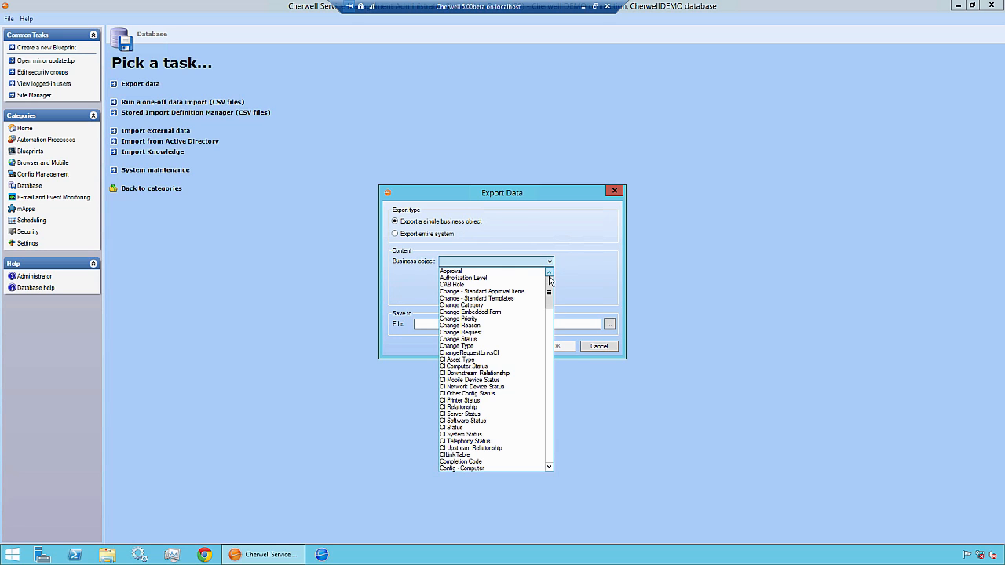
pyautogui.moveTo(549, 288); pyautogui.dragTo(544, 372)
pyautogui.click(544, 372)
pyautogui.click(550, 262)
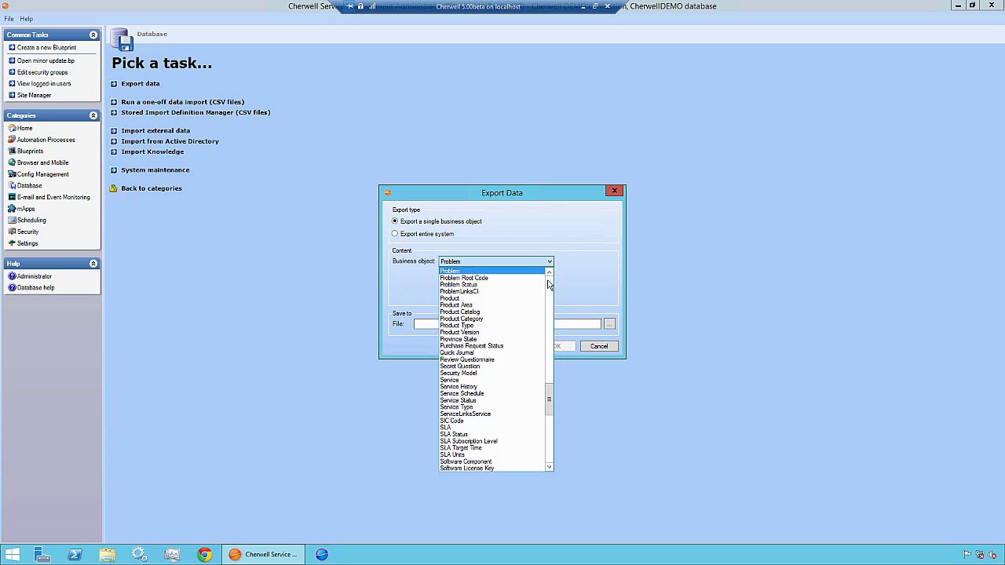
pyautogui.click(506, 311)
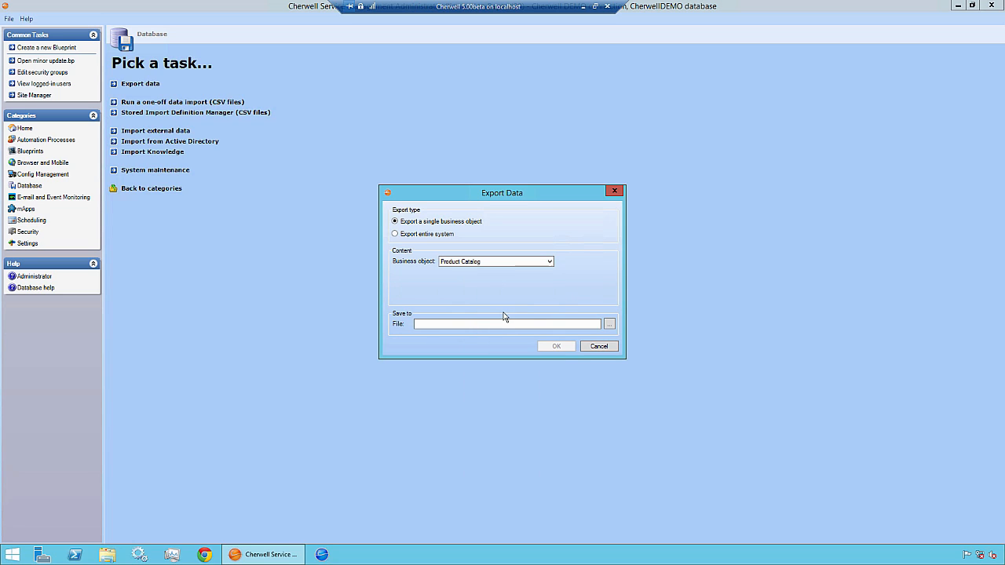
# Export the data to a CSV file named Product Catalog Export on the Desktop and dismiss the completion notice.
pyautogui.click(609, 325)
pyautogui.write('Prod')
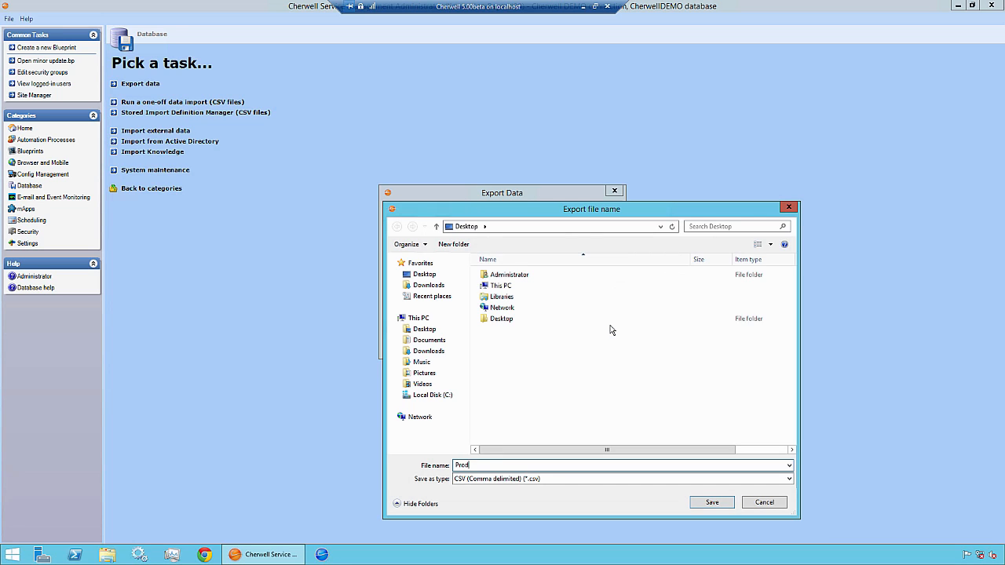
pyautogui.write('uct Catalog Export')
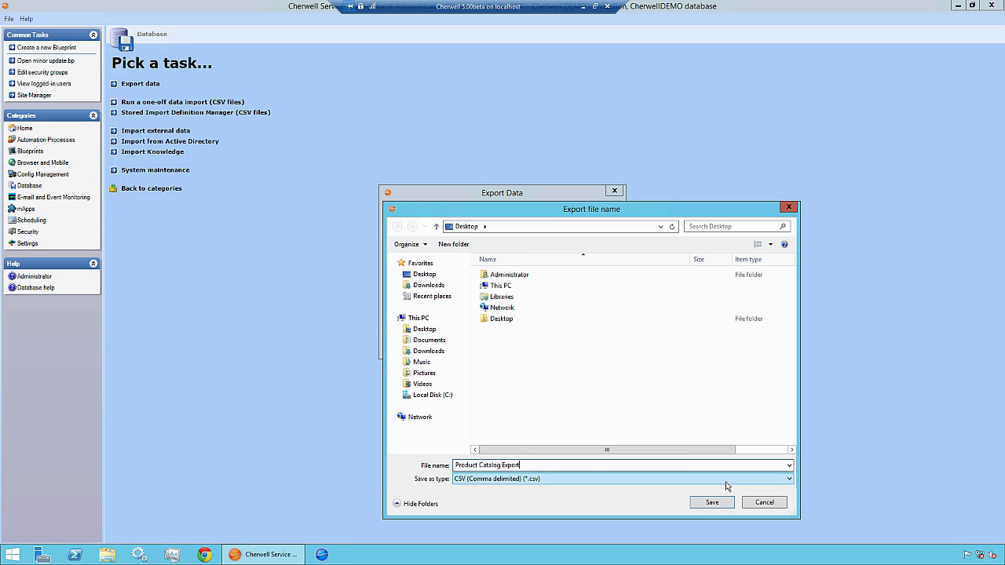
pyautogui.click(723, 505)
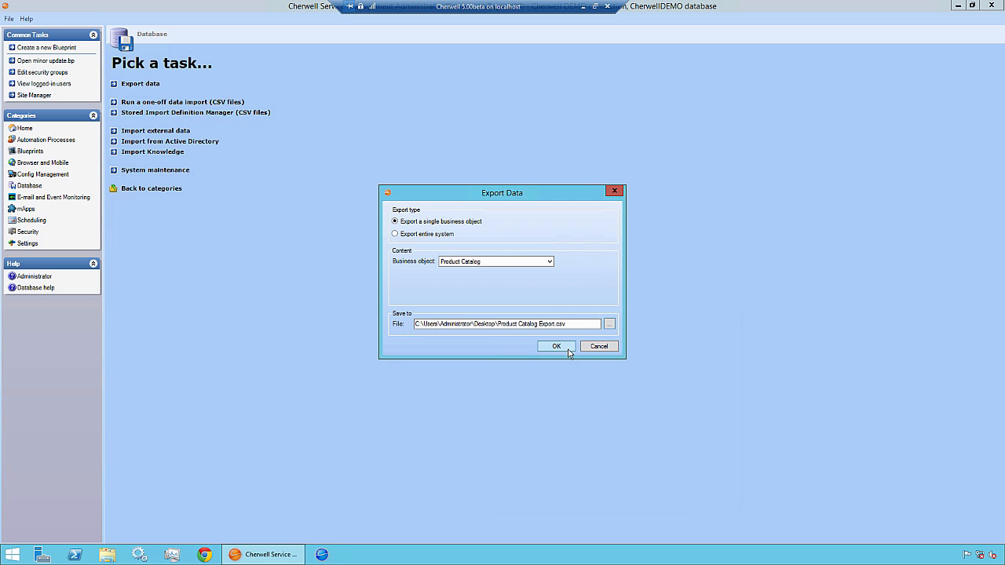
pyautogui.click(569, 350)
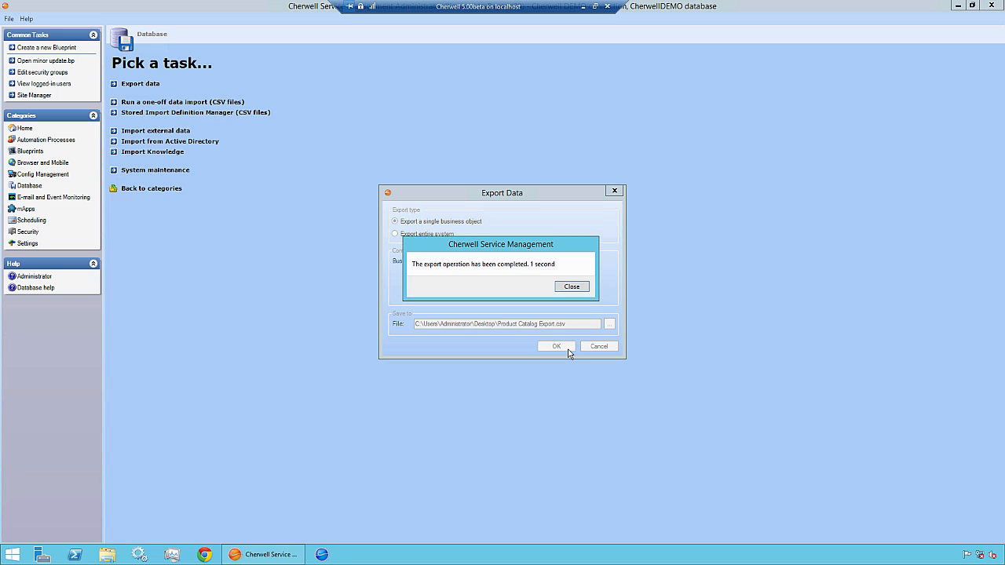
pyautogui.click(570, 287)
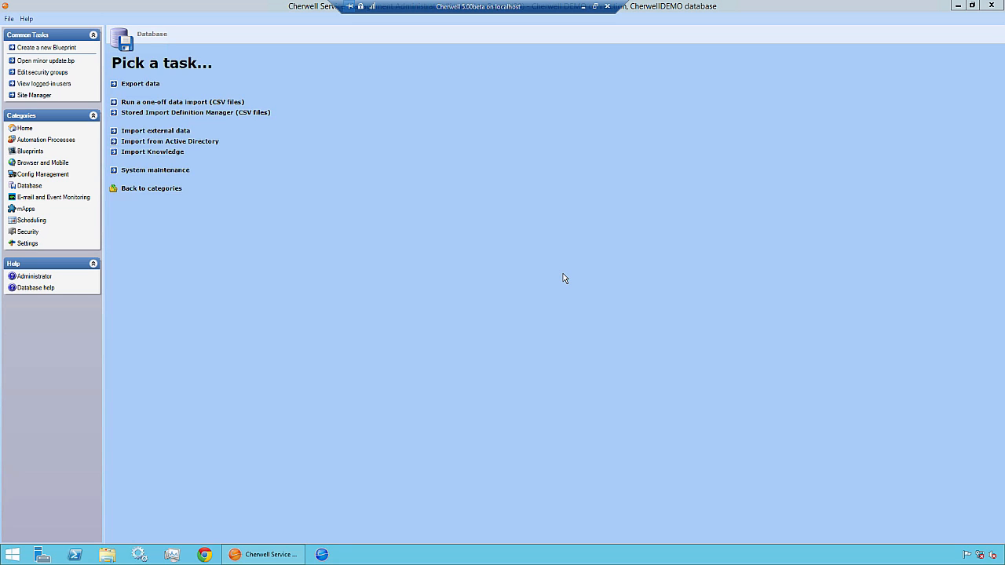
# Close the DEMO session, reopen Cherwell Administrator on the Cherwell Dev connection and log in with the account password.
pyautogui.click(992, 6)
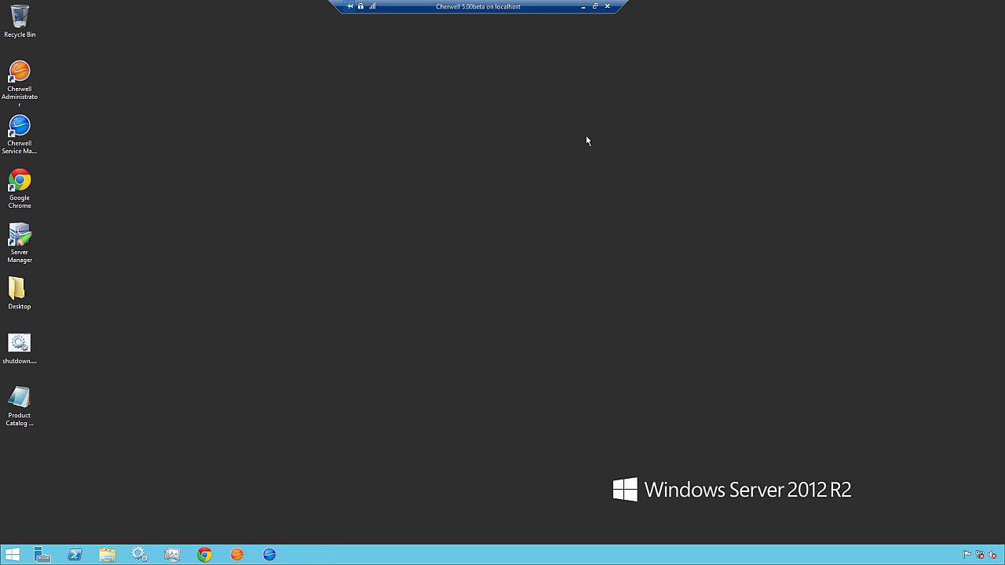
pyautogui.doubleClick(30, 85)
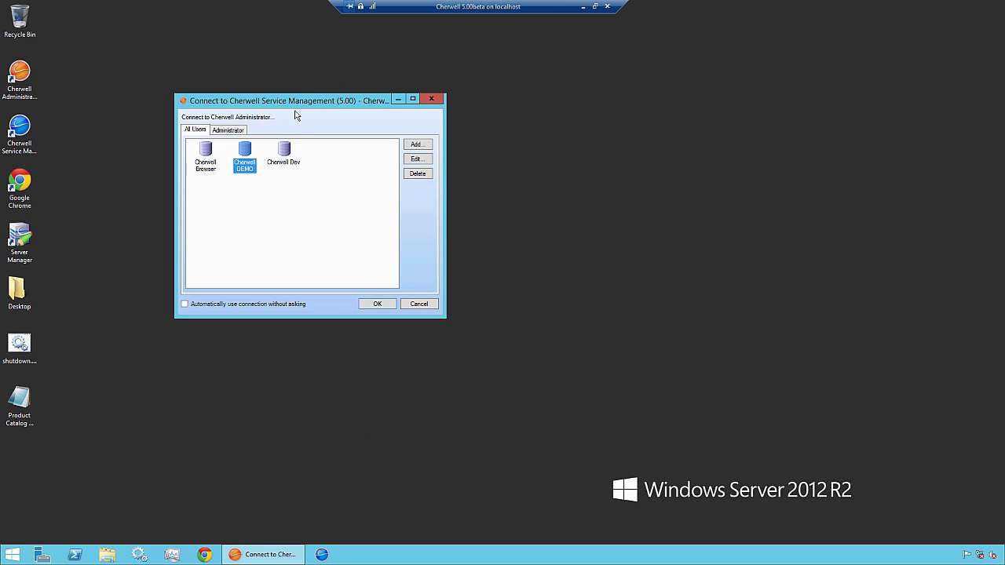
pyautogui.click(284, 151)
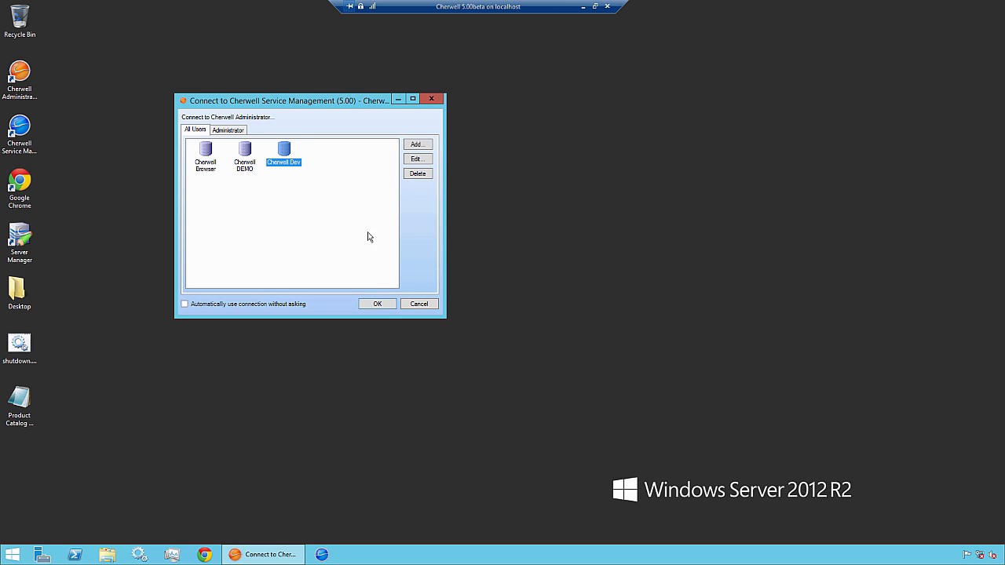
pyautogui.click(384, 308)
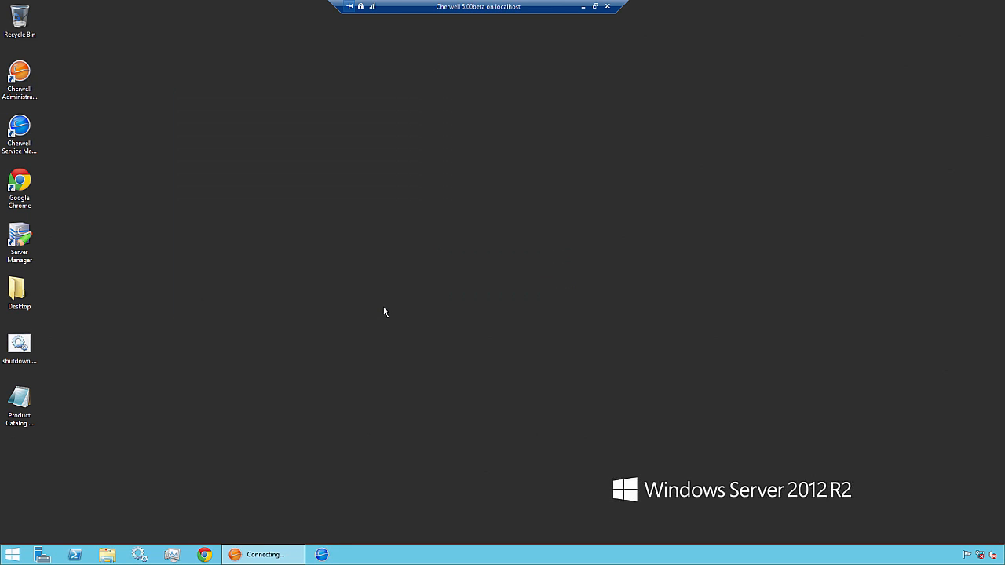
pyautogui.write('•••••••')
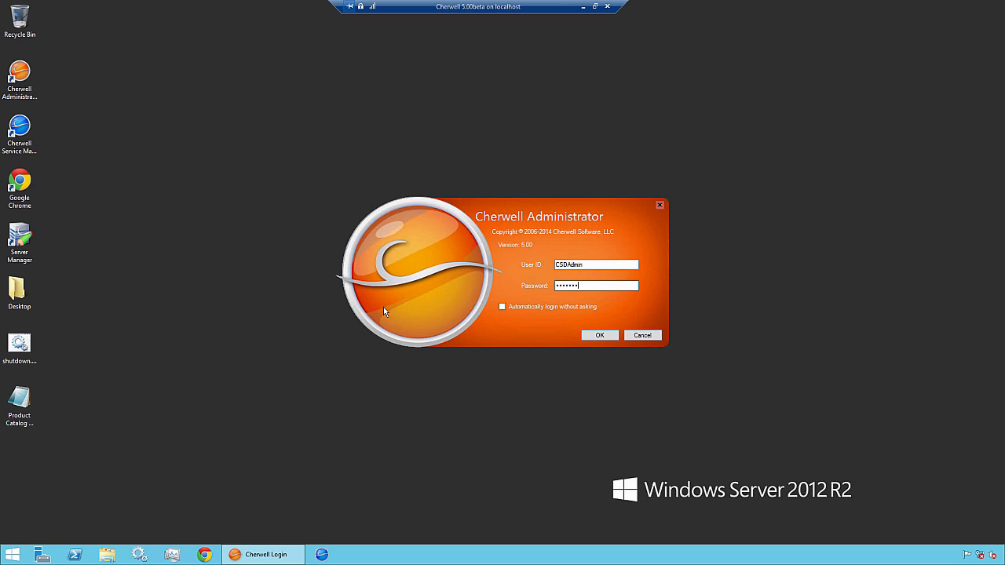
pyautogui.press('Return')
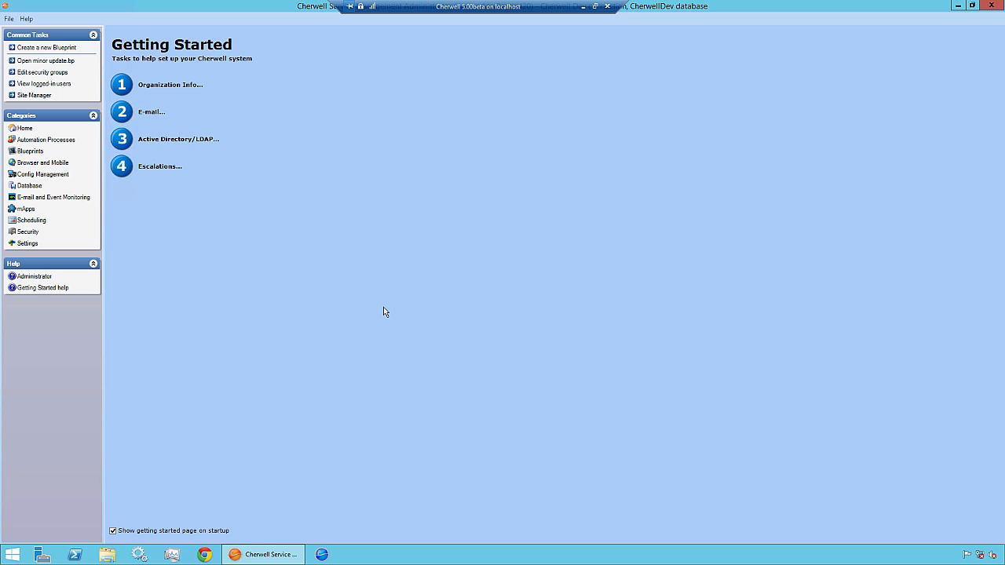
# Start a one-off CSV data import in the database tasks and select Product Catalog Export.csv from the Desktop as the import file.
pyautogui.click(40, 190)
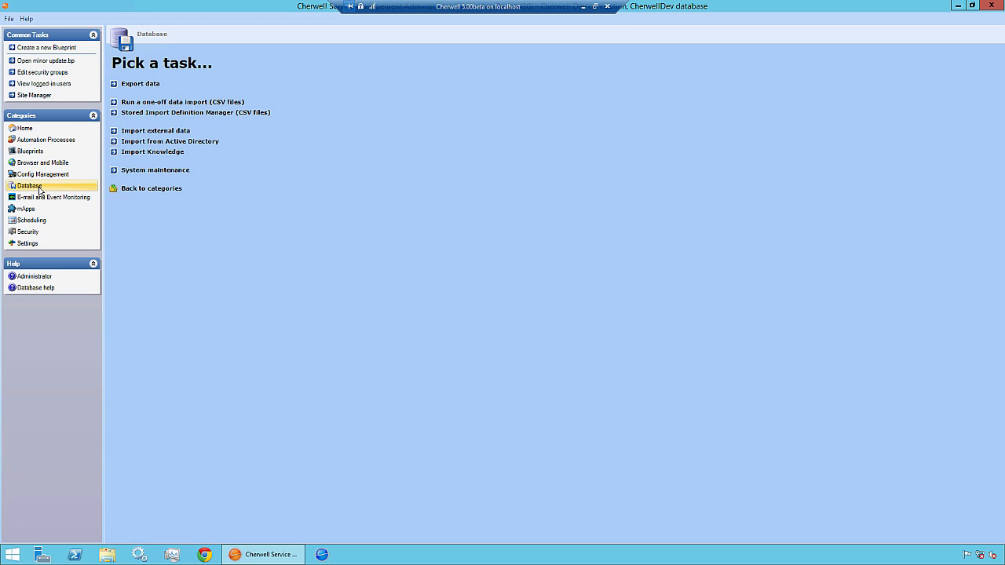
pyautogui.click(227, 103)
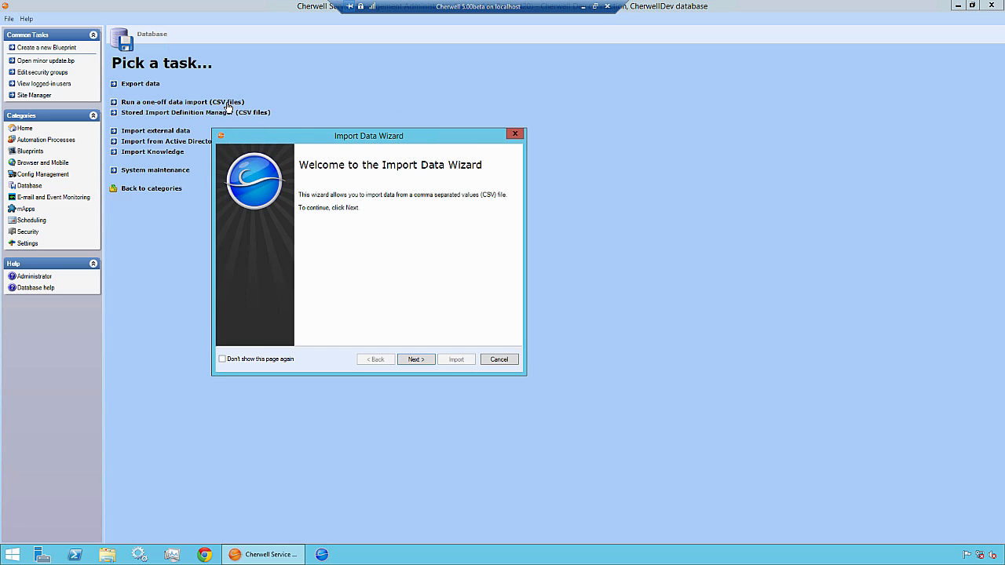
pyautogui.click(416, 360)
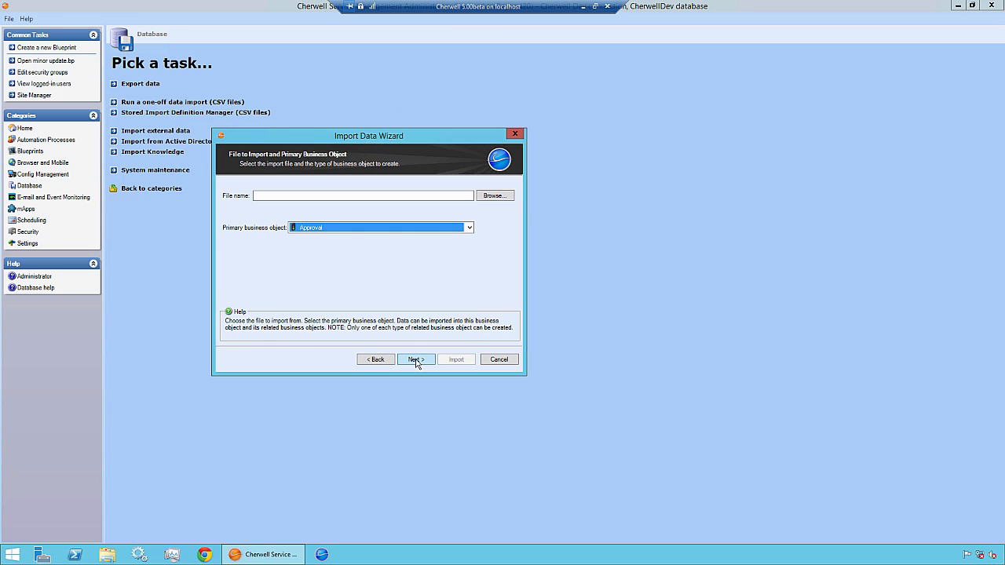
pyautogui.click(495, 196)
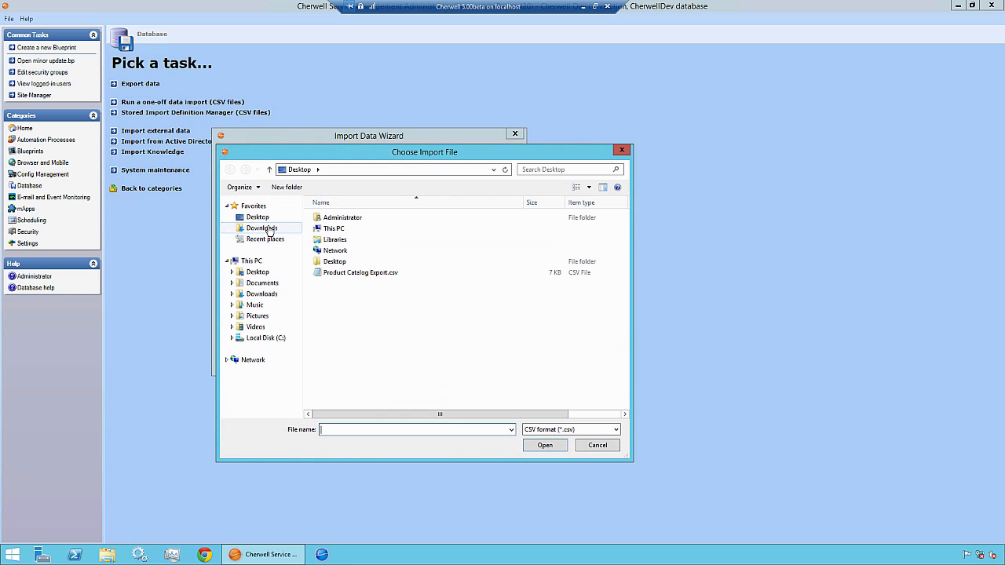
pyautogui.click(349, 274)
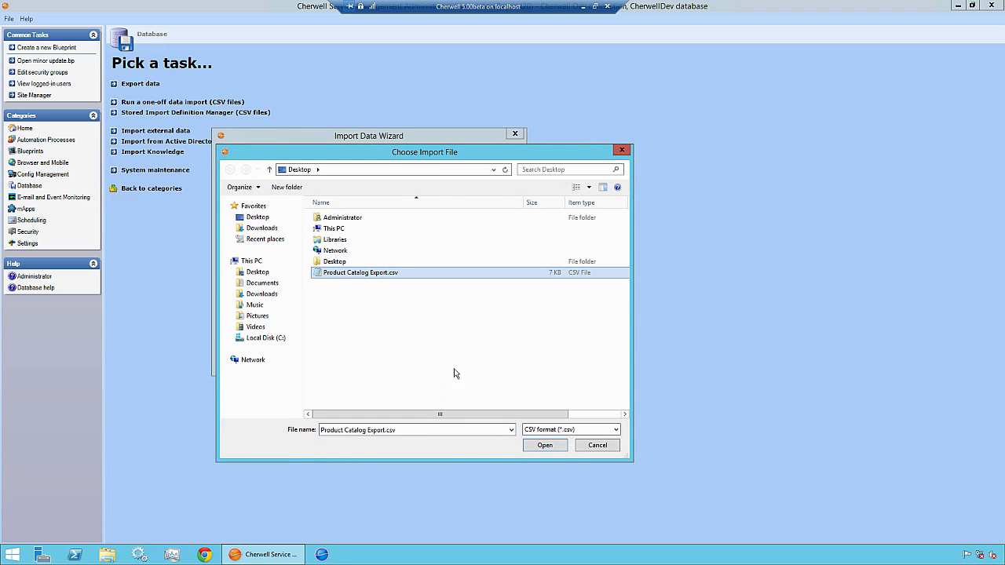
pyautogui.click(544, 446)
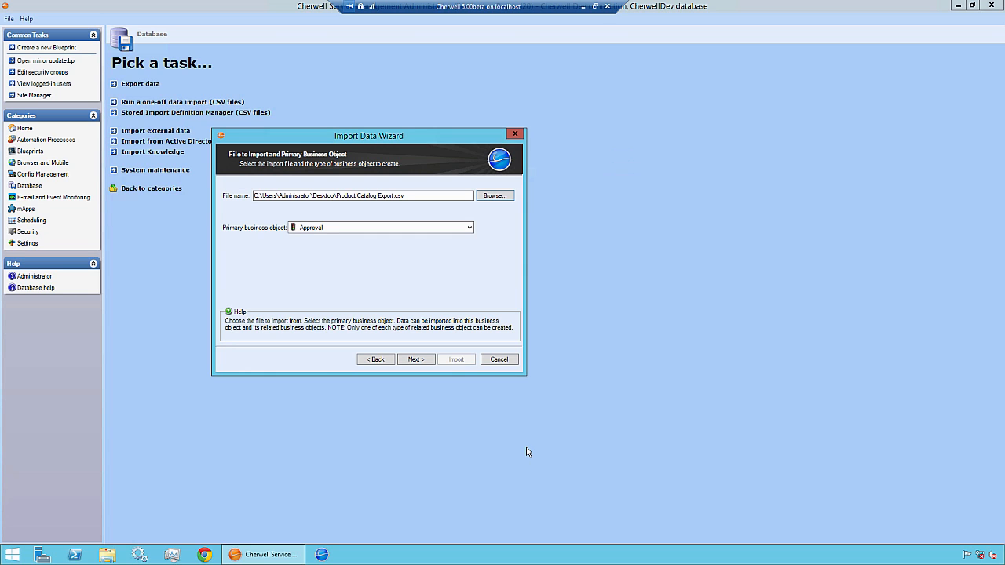
# Set the primary business object of the import to Product Catalog and proceed to the column mapping.
pyautogui.click(469, 228)
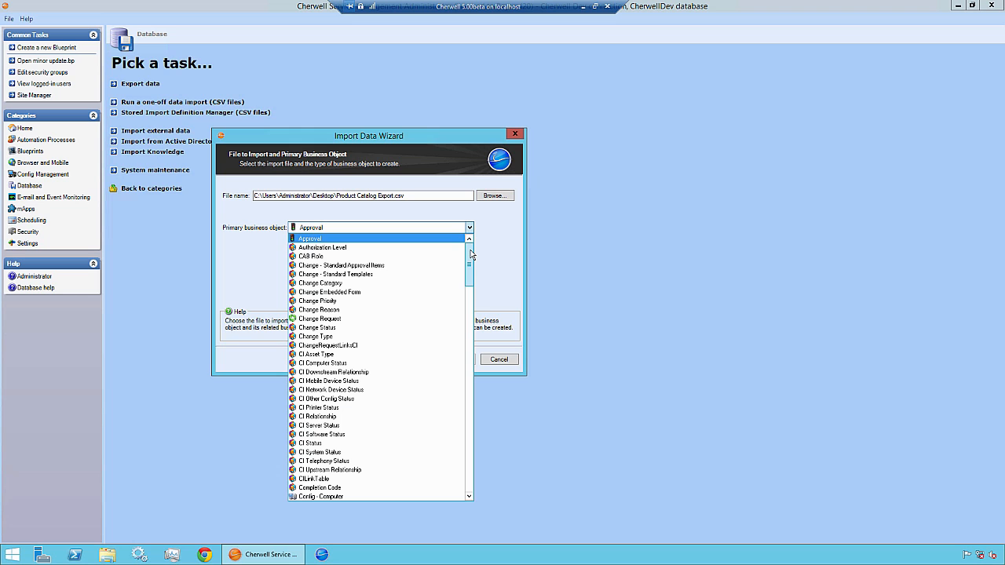
pyautogui.moveTo(471, 253); pyautogui.dragTo(464, 386)
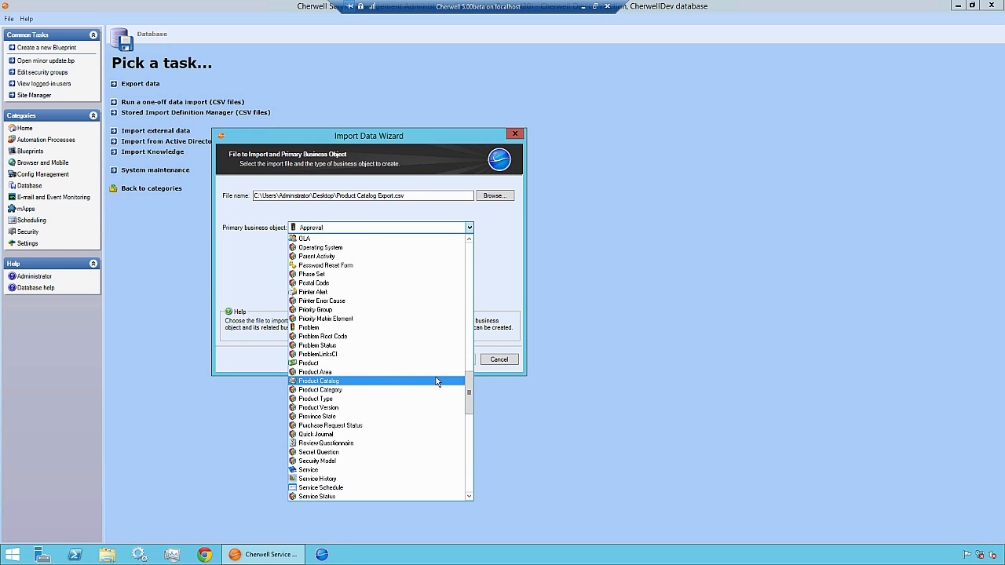
pyautogui.click(332, 381)
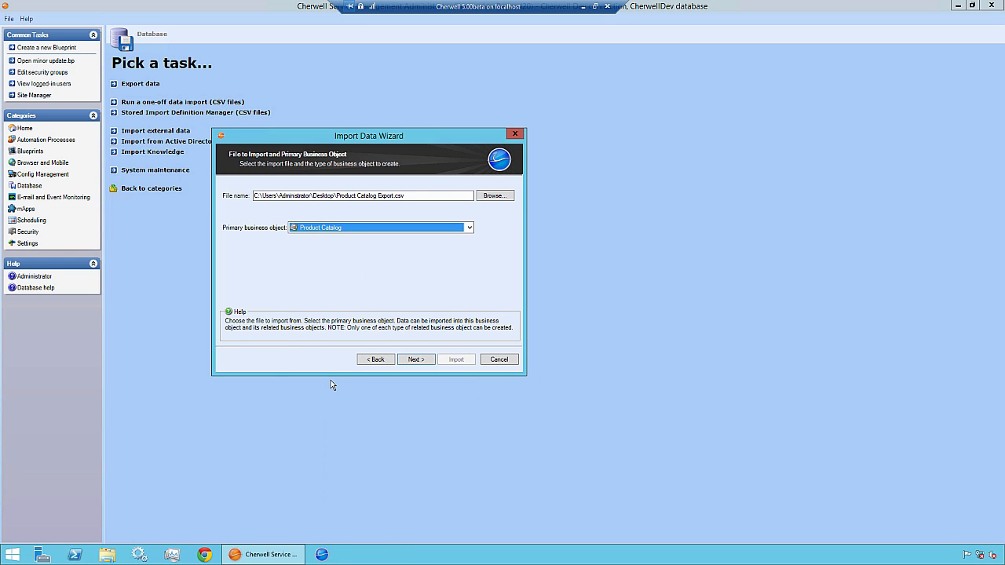
pyautogui.click(414, 362)
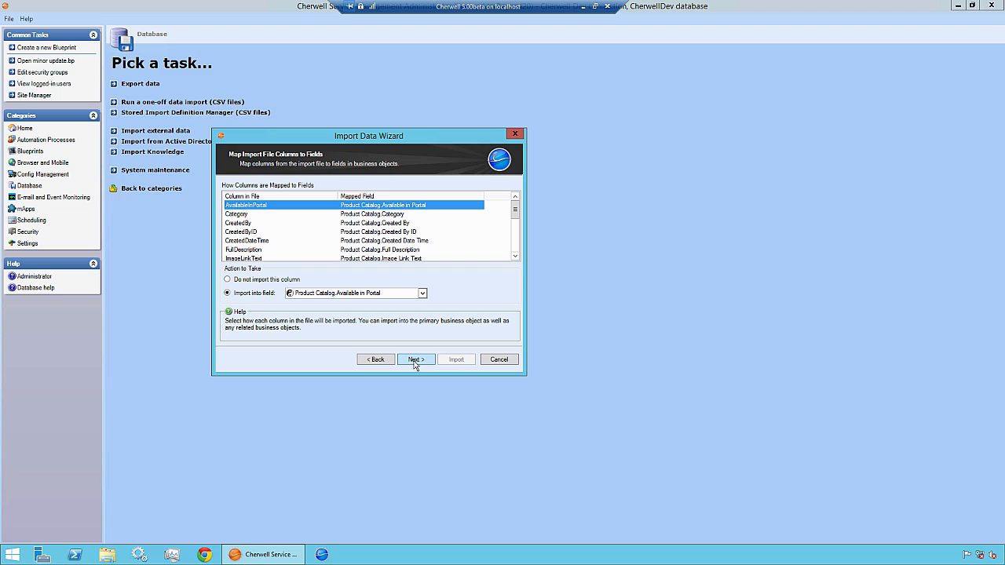
# Review the column-to-field mappings, including Price and Status, and accept them to proceed to the additional field values.
pyautogui.click(516, 258)
pyautogui.click(515, 257)
pyautogui.click(516, 257)
pyautogui.click(516, 257)
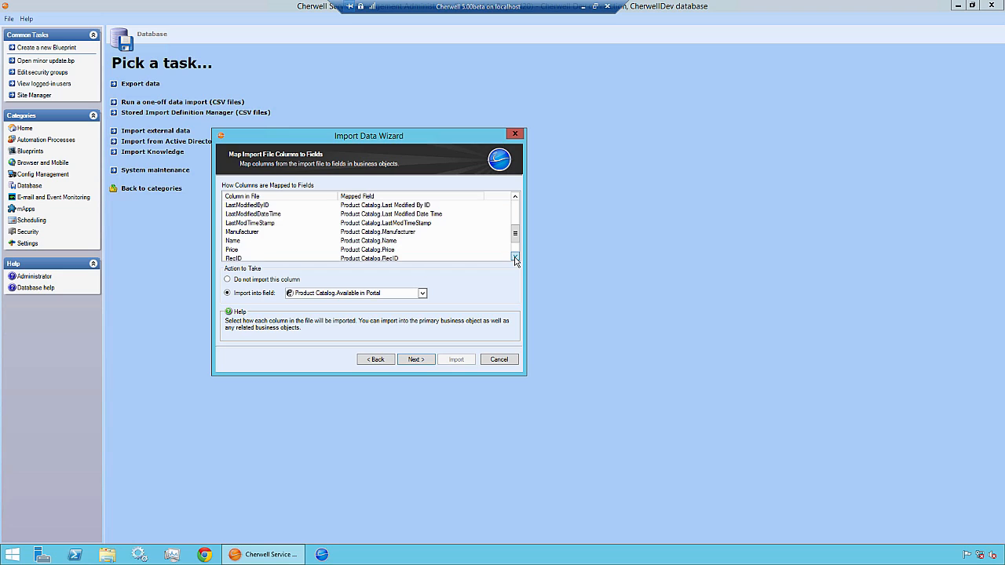
pyautogui.click(515, 258)
pyautogui.click(516, 257)
pyautogui.click(515, 257)
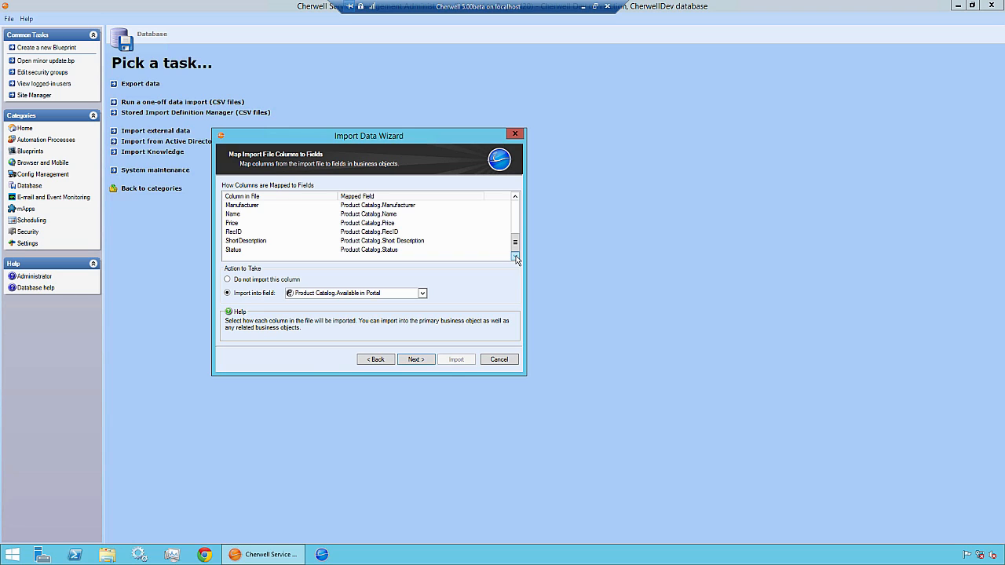
pyautogui.click(397, 225)
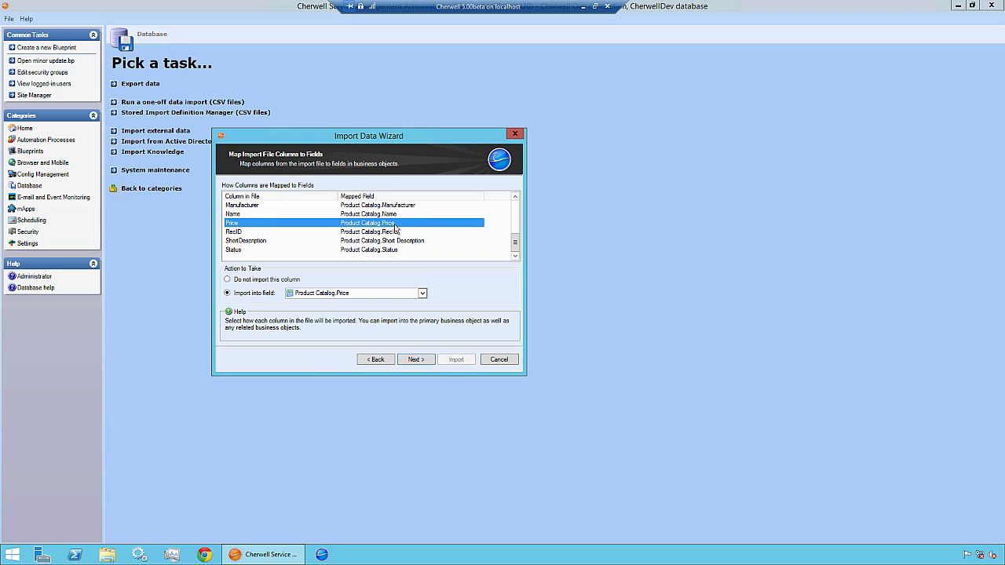
pyautogui.click(393, 250)
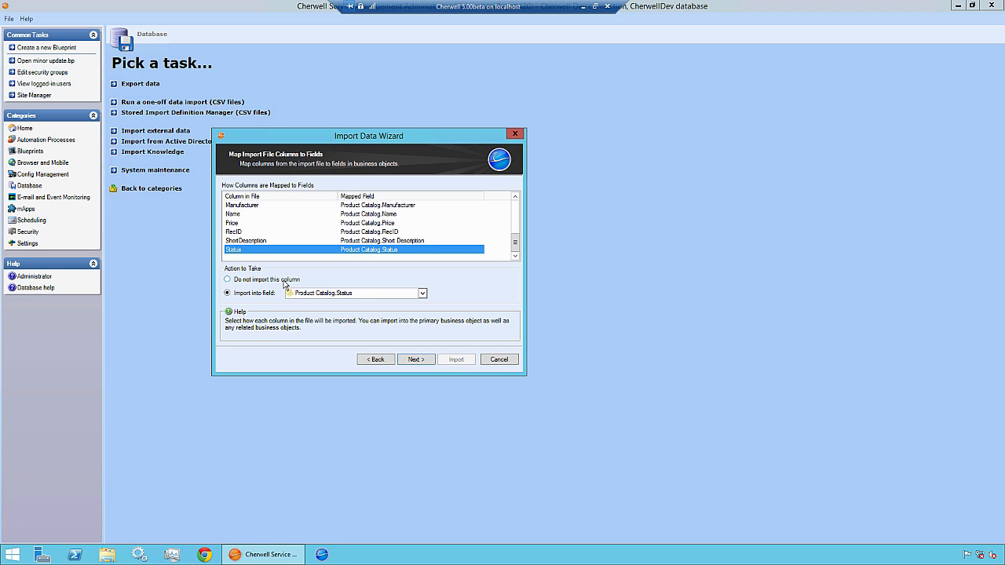
pyautogui.click(416, 360)
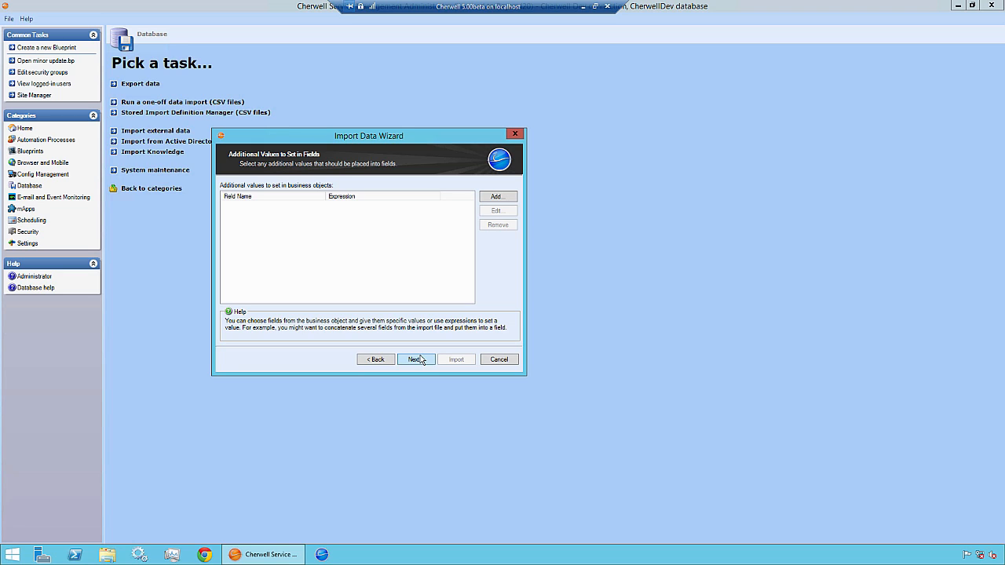
# Leave the additional field values empty and proceed to the duplicate-value options.
pyautogui.click(414, 360)
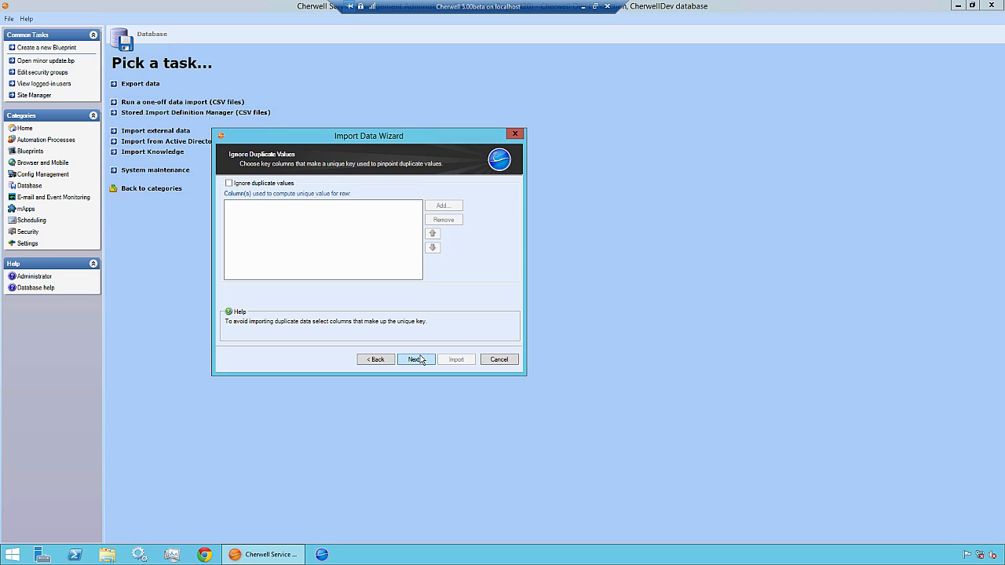
pyautogui.click(287, 186)
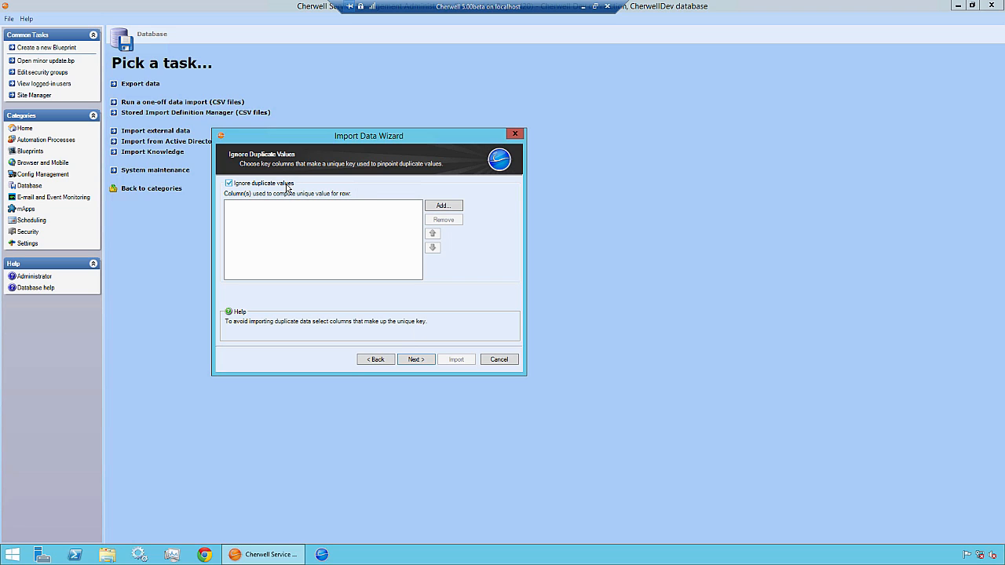
pyautogui.click(436, 209)
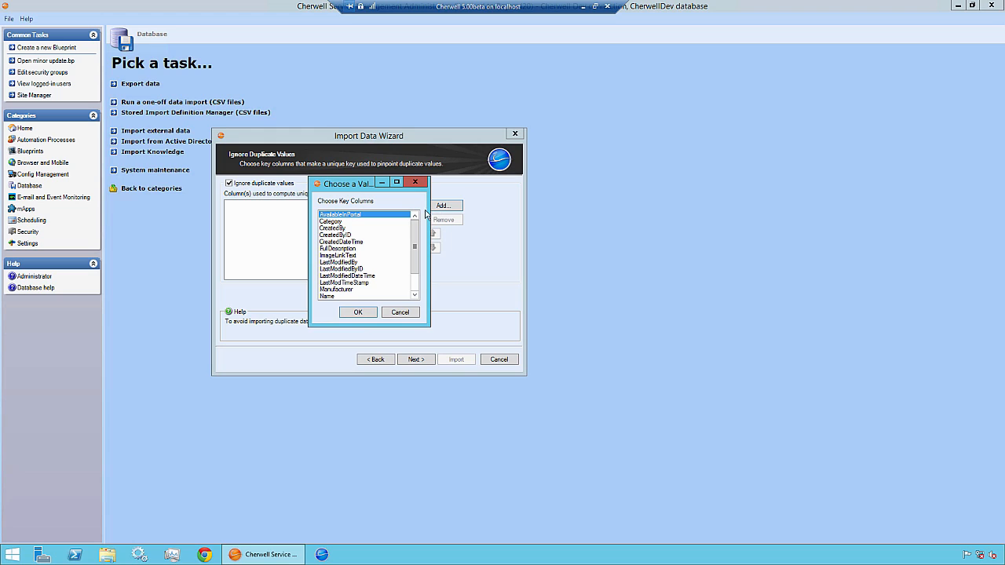
pyautogui.click(364, 290)
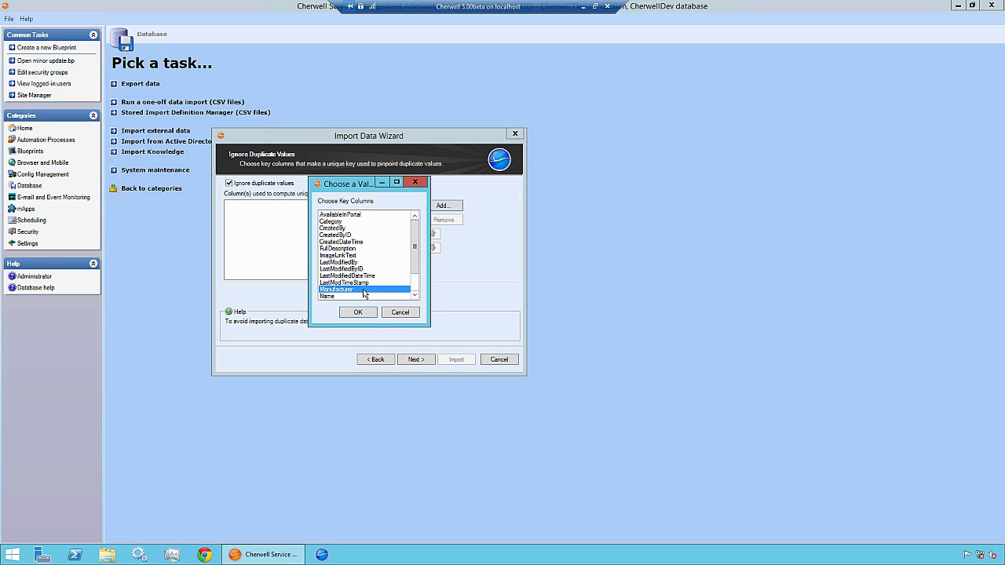
pyautogui.click(398, 313)
pyautogui.click(289, 185)
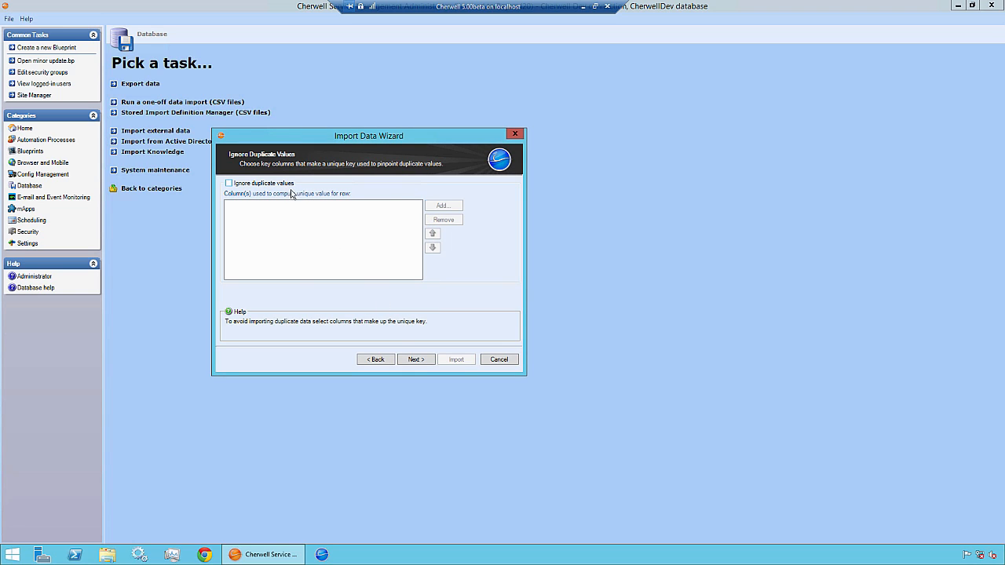
# Leave duplicate checking off, have existing Product Catalog data deleted before import, and proceed to the import summary.
pyautogui.click(410, 360)
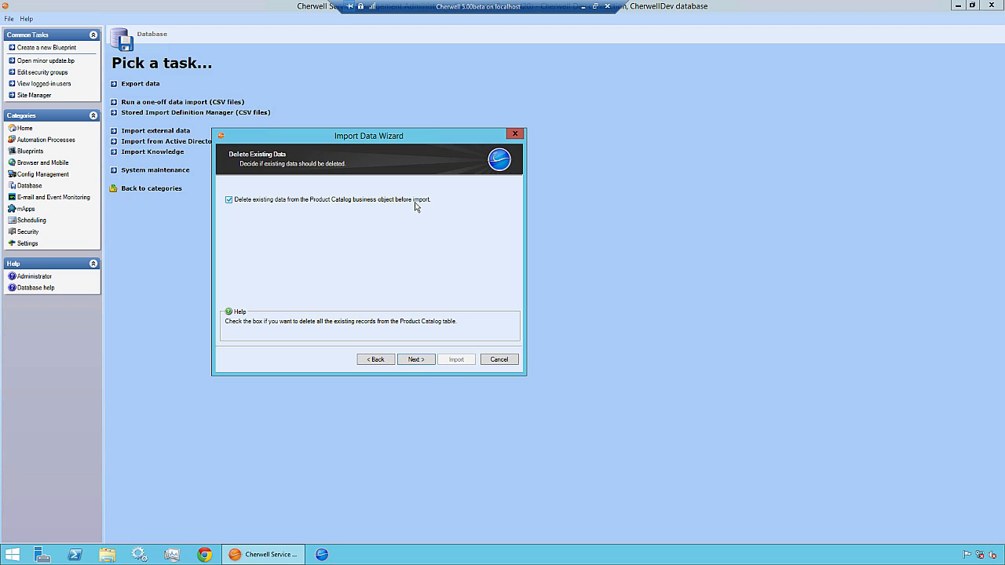
pyautogui.click(418, 360)
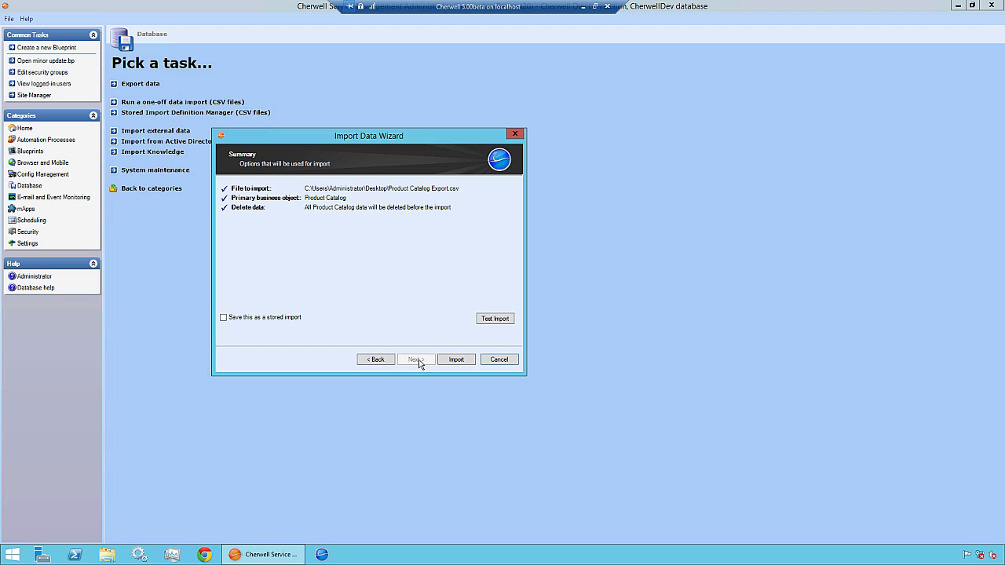
# Test the Product Catalog import and run the actual import without saving it as a stored import.
pyautogui.click(498, 322)
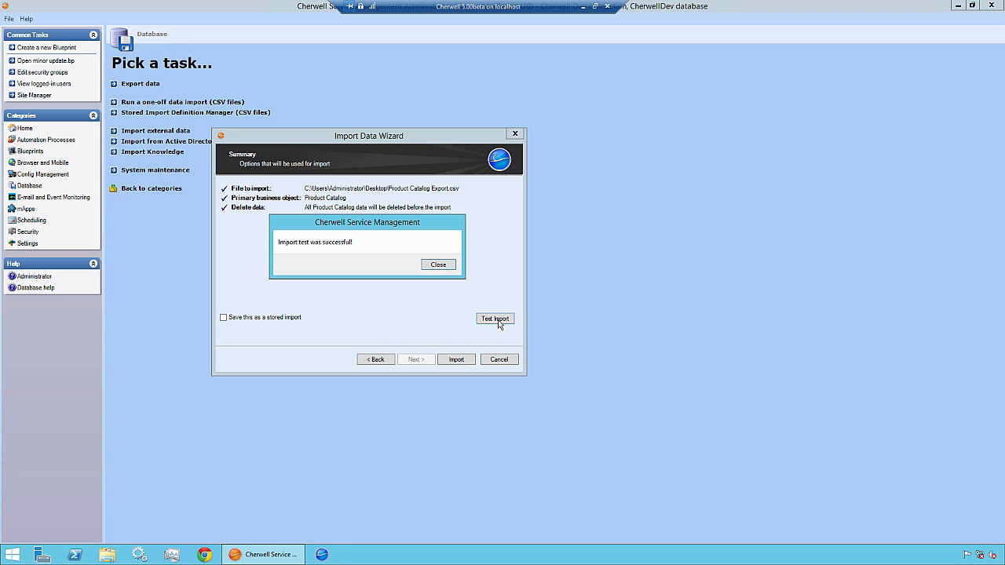
pyautogui.click(441, 266)
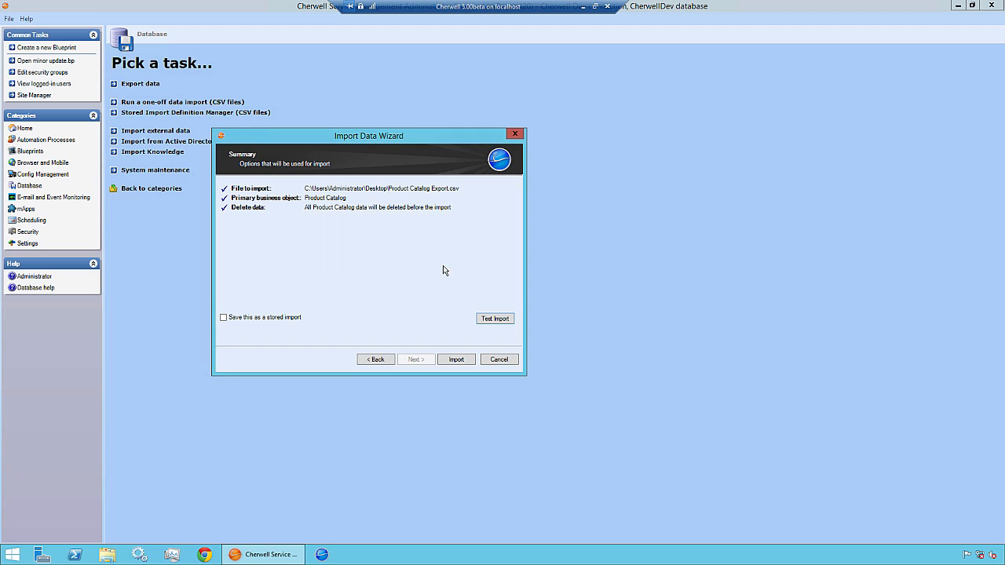
pyautogui.click(456, 360)
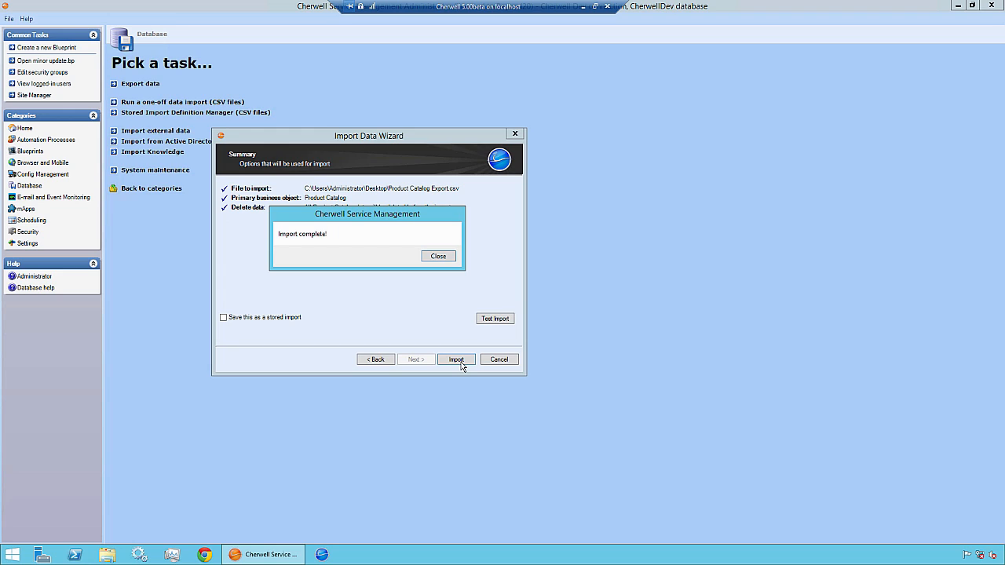
pyautogui.click(439, 257)
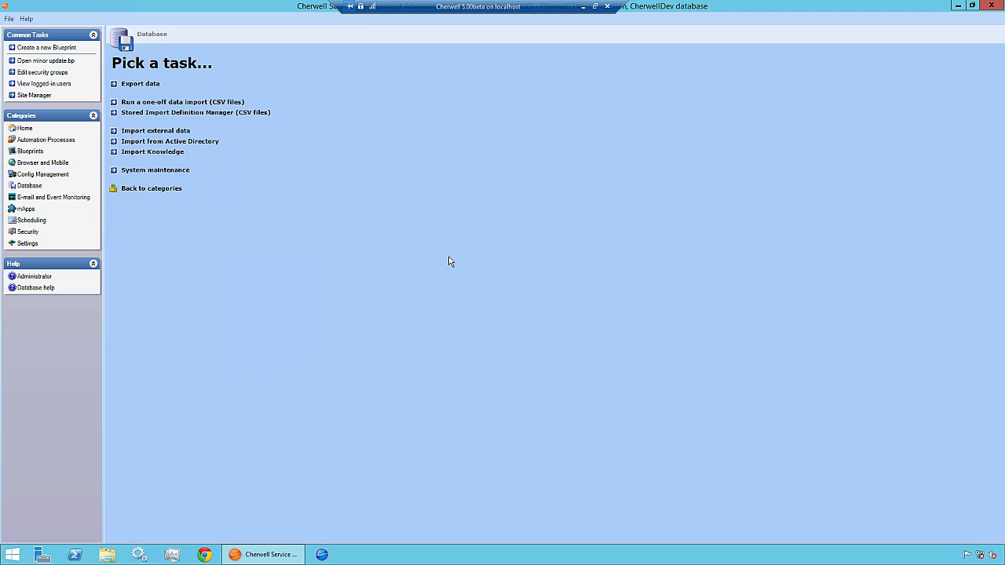